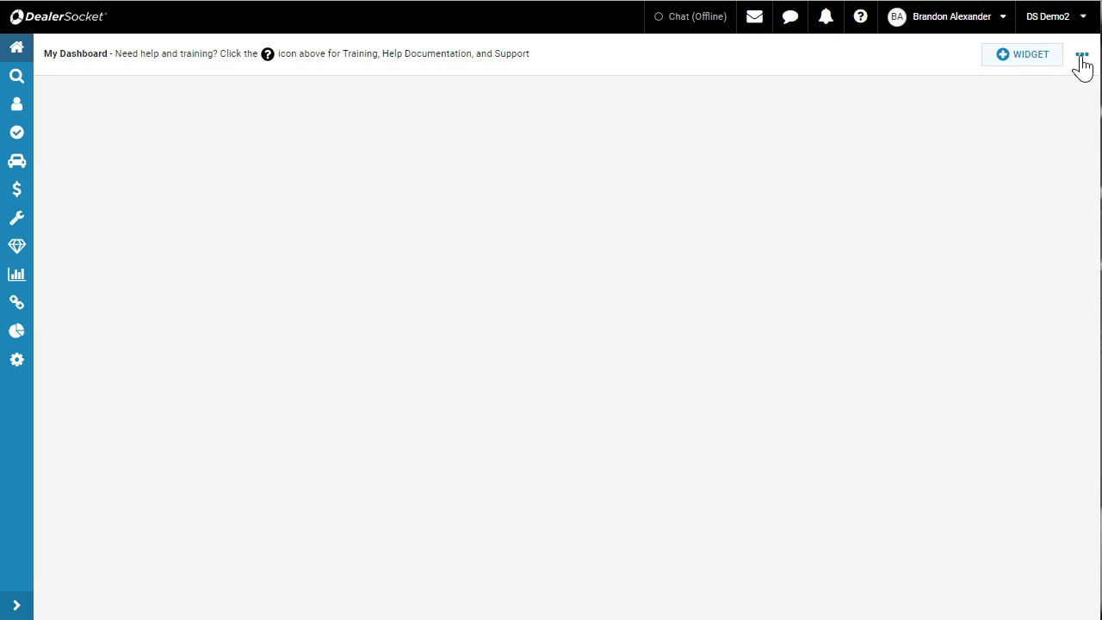
- Reset the dashboard to its default layout
click(1083, 57)
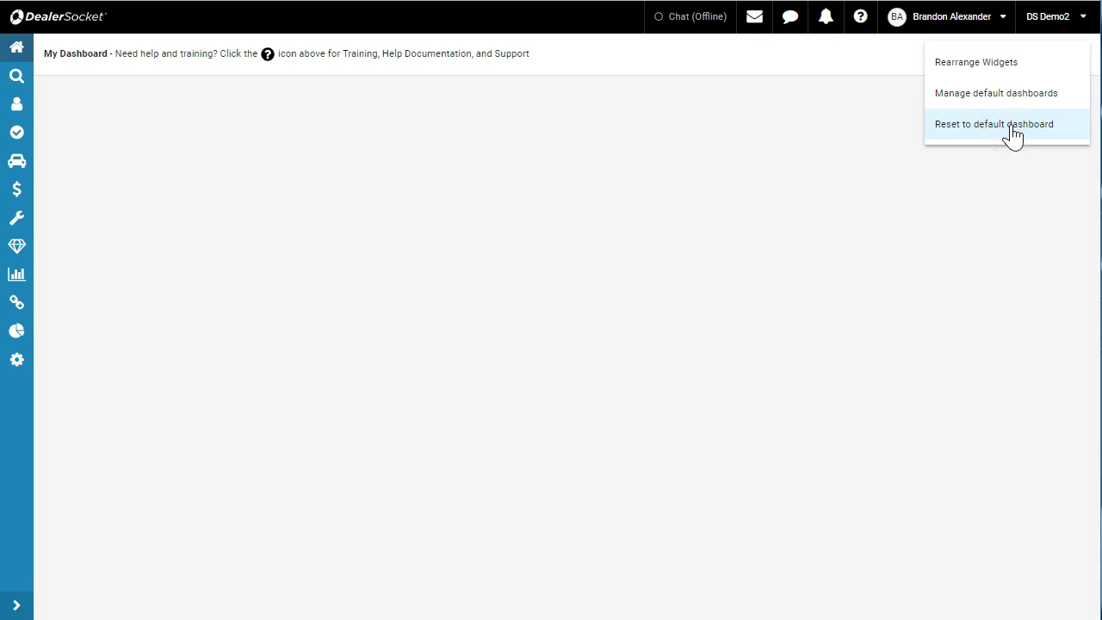
click(1013, 129)
click(1021, 107)
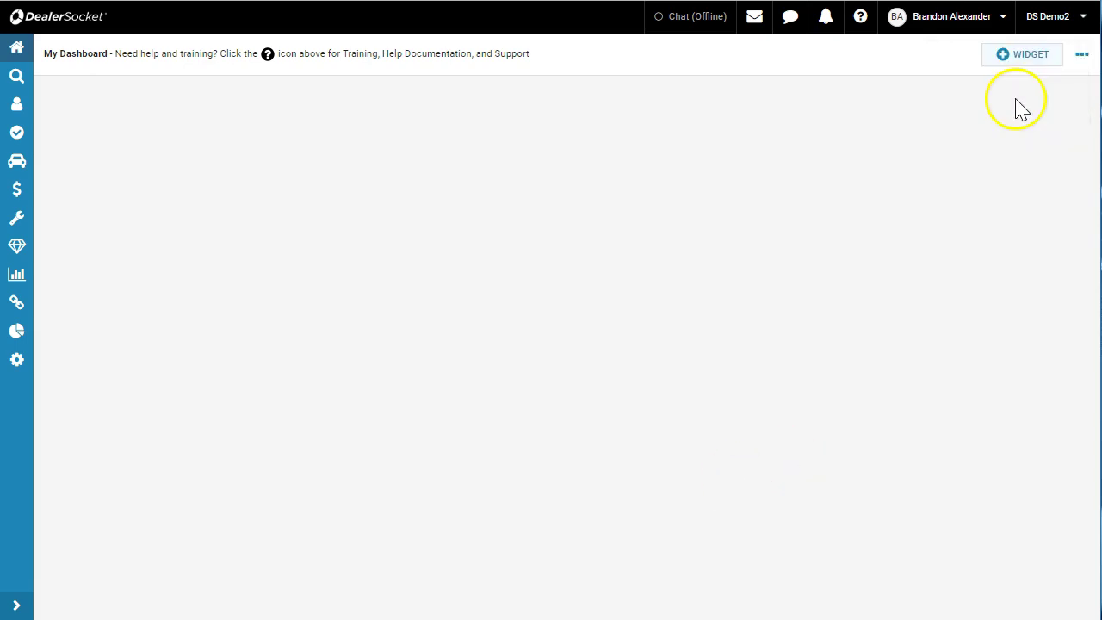
- Start a new Tasks widget with the Daily Responsibility category
click(1020, 55)
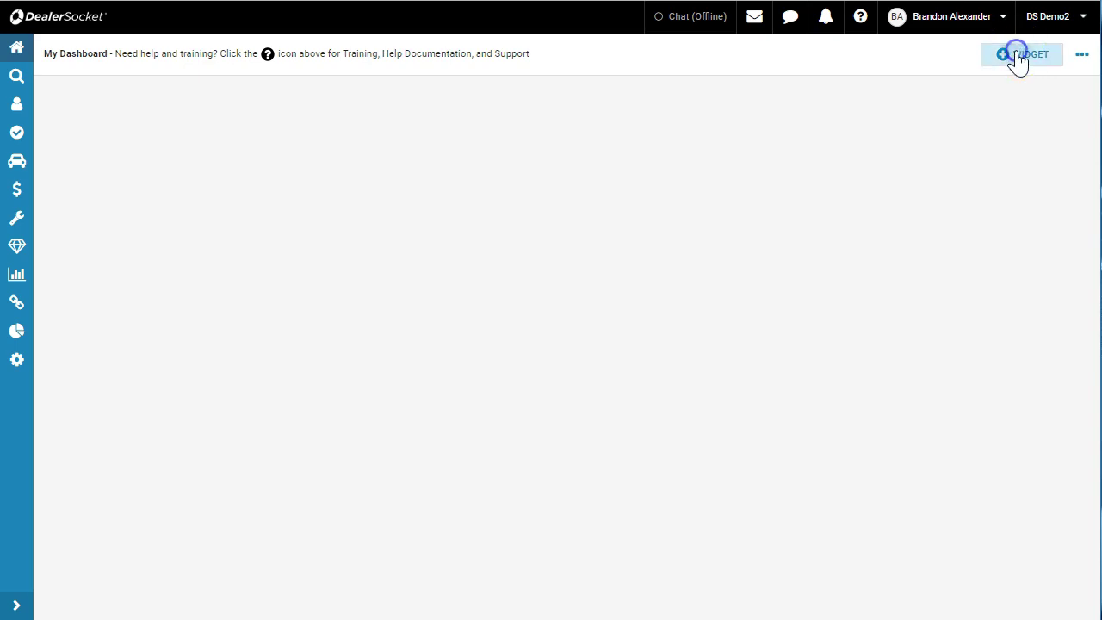
click(352, 274)
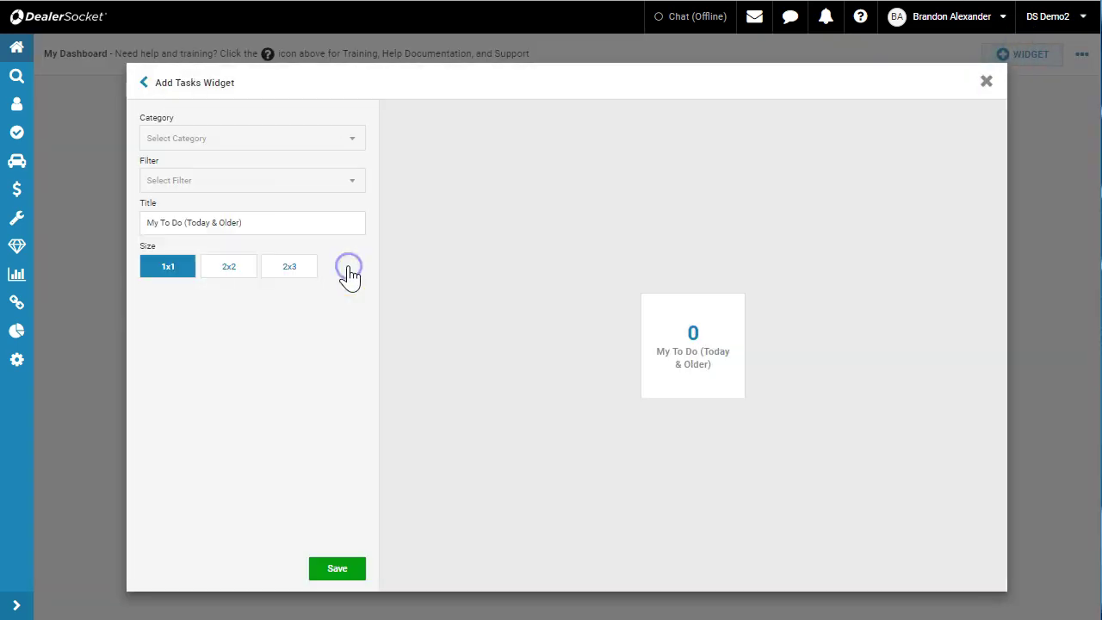
click(265, 209)
click(215, 148)
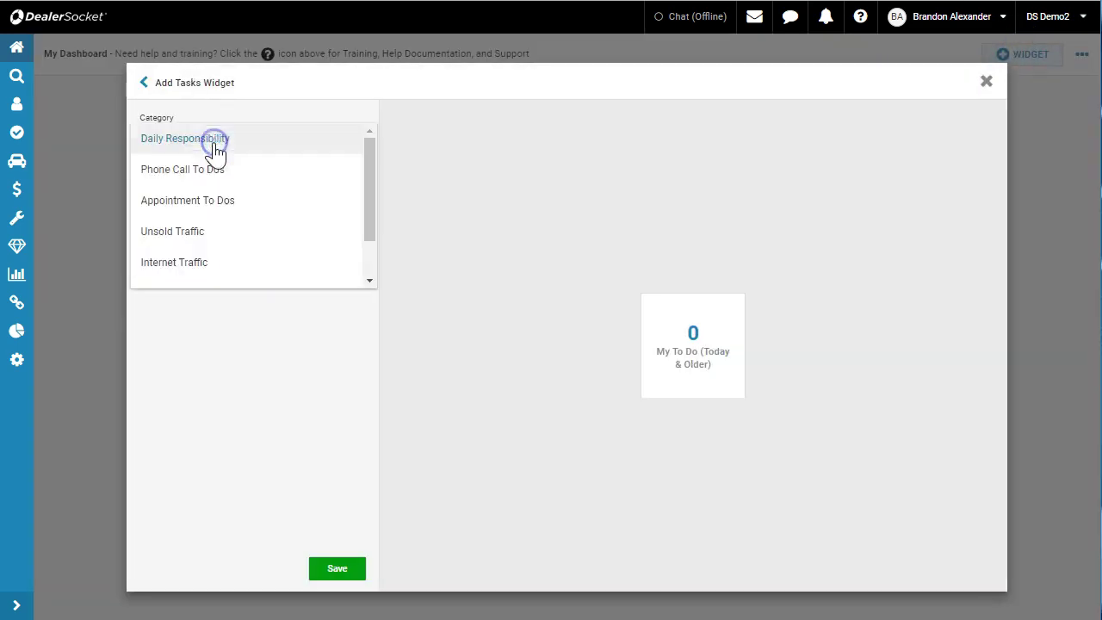
click(216, 143)
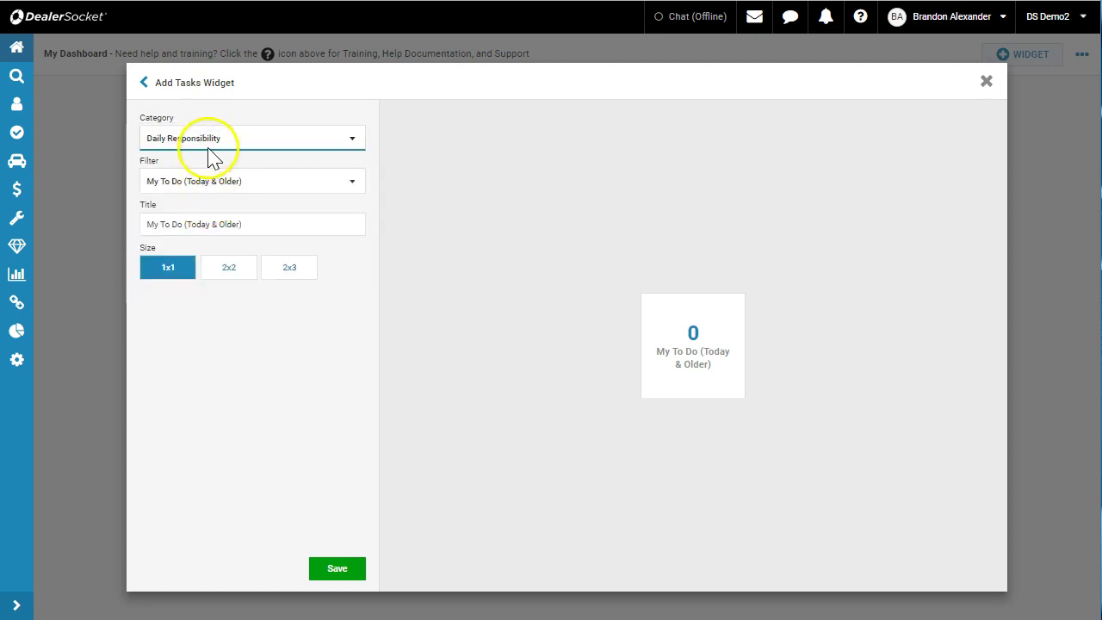
- Filter the widget to My Emails Received, size it 2x2, and save it
click(209, 185)
scroll(213, 228, up, 5)
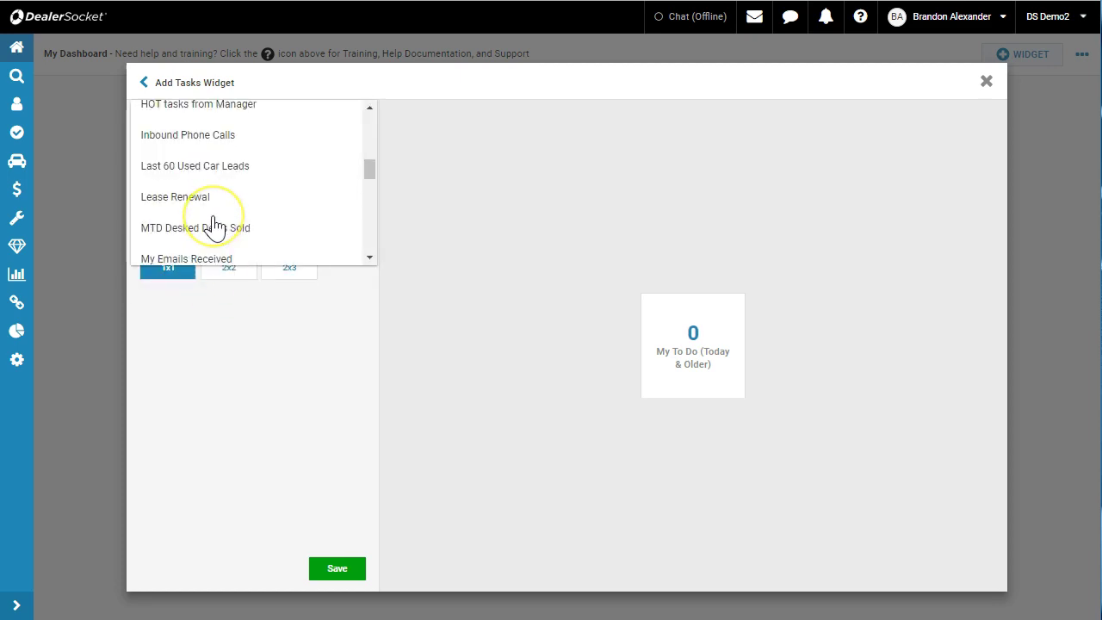
scroll(215, 228, up, 1)
click(185, 155)
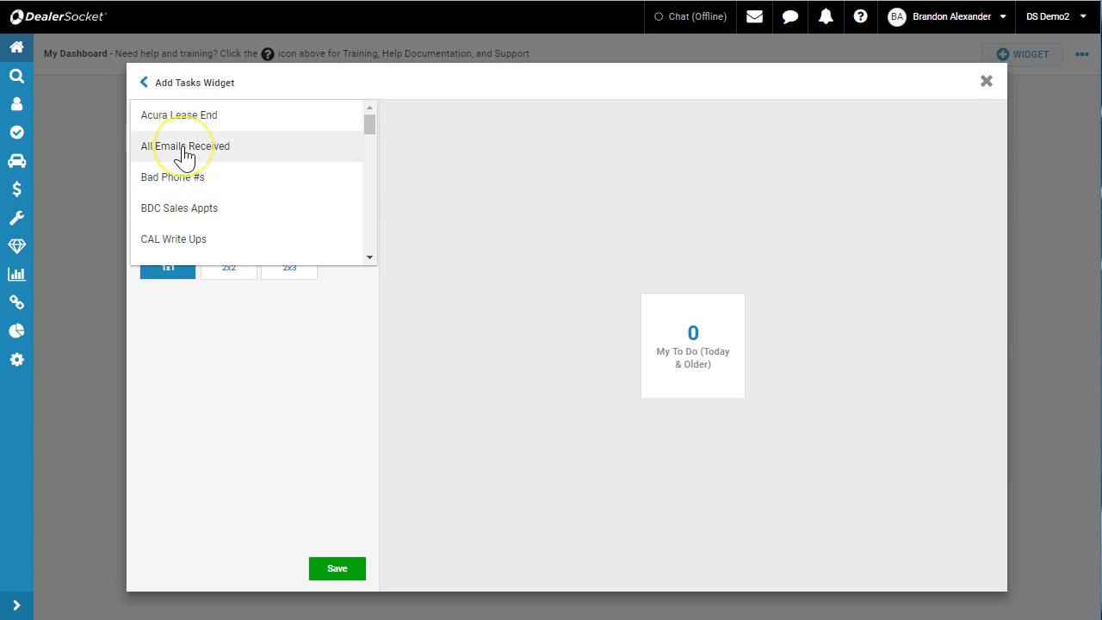
scroll(184, 155, down, 4)
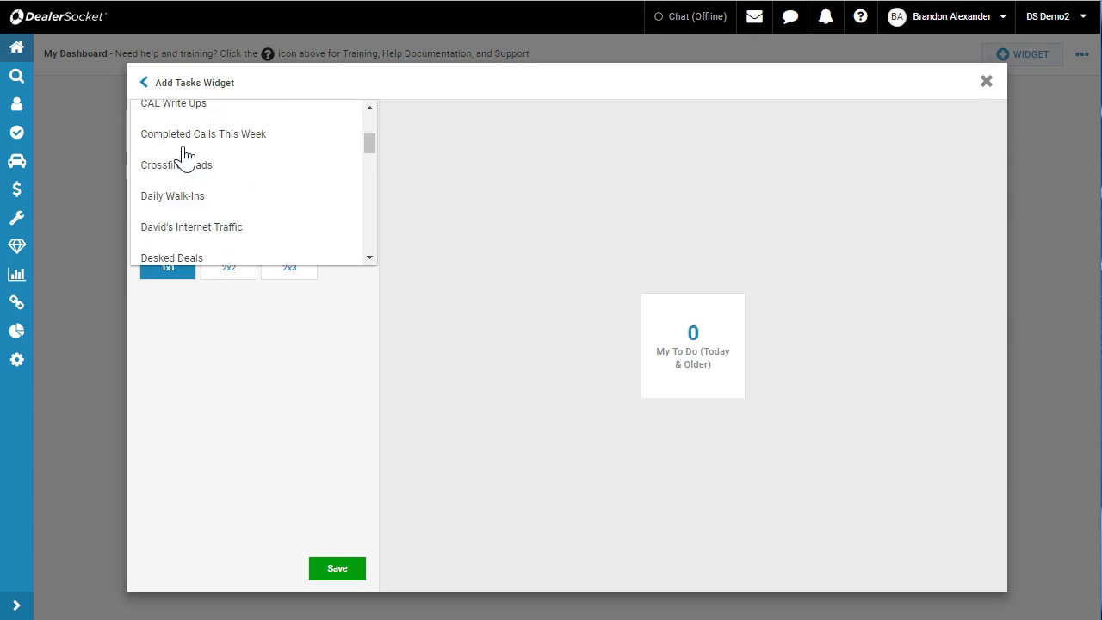
scroll(184, 155, down, 5)
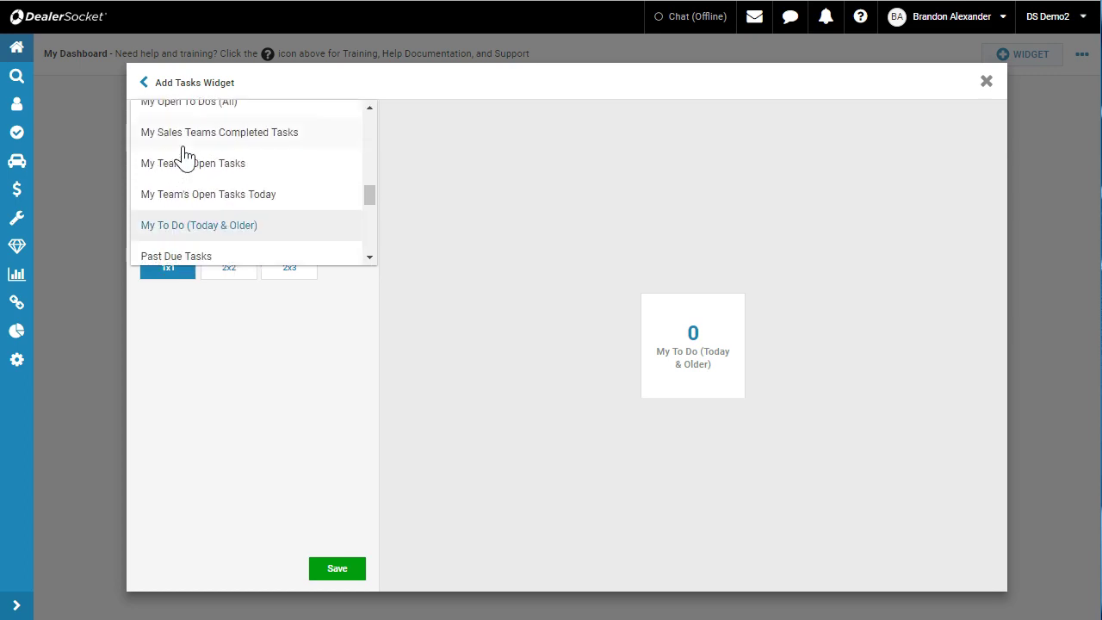
scroll(183, 154, up, 2)
click(181, 130)
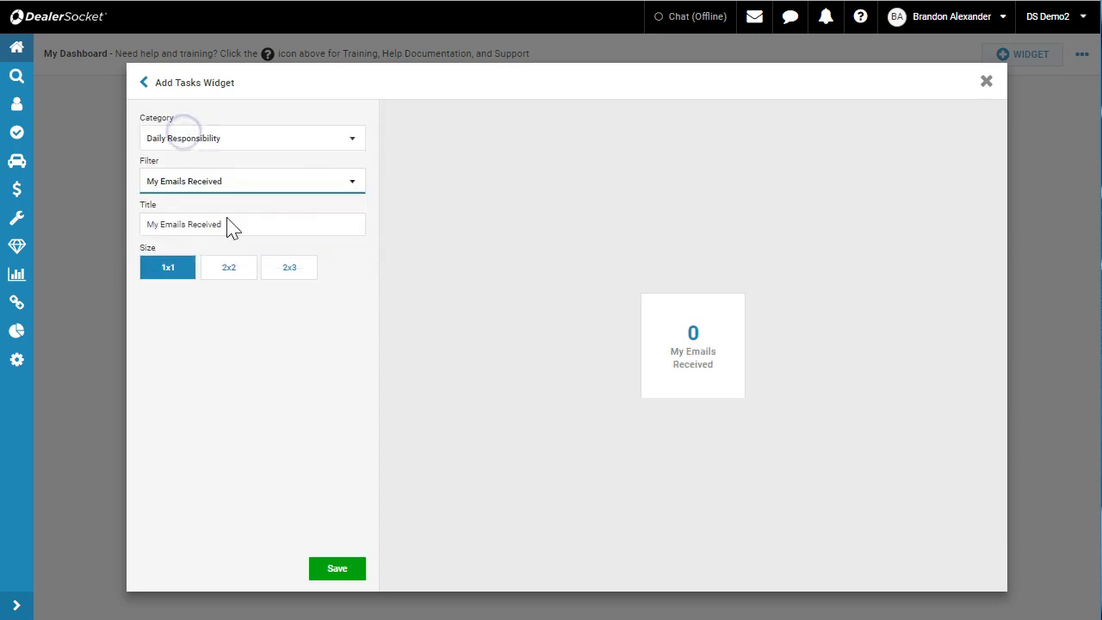
click(286, 285)
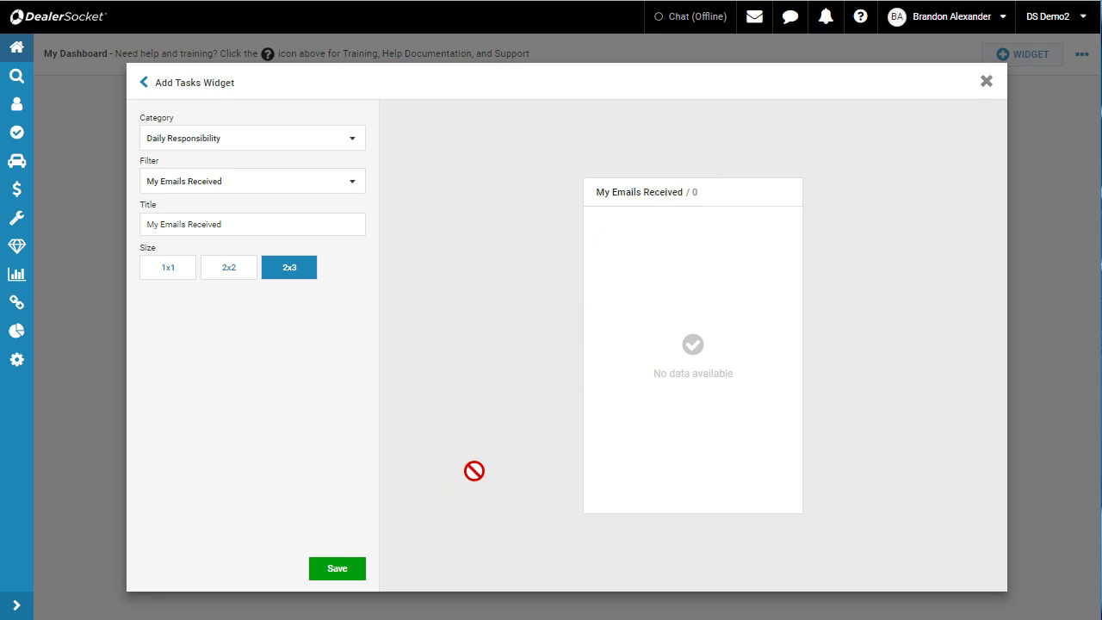
click(233, 279)
click(349, 577)
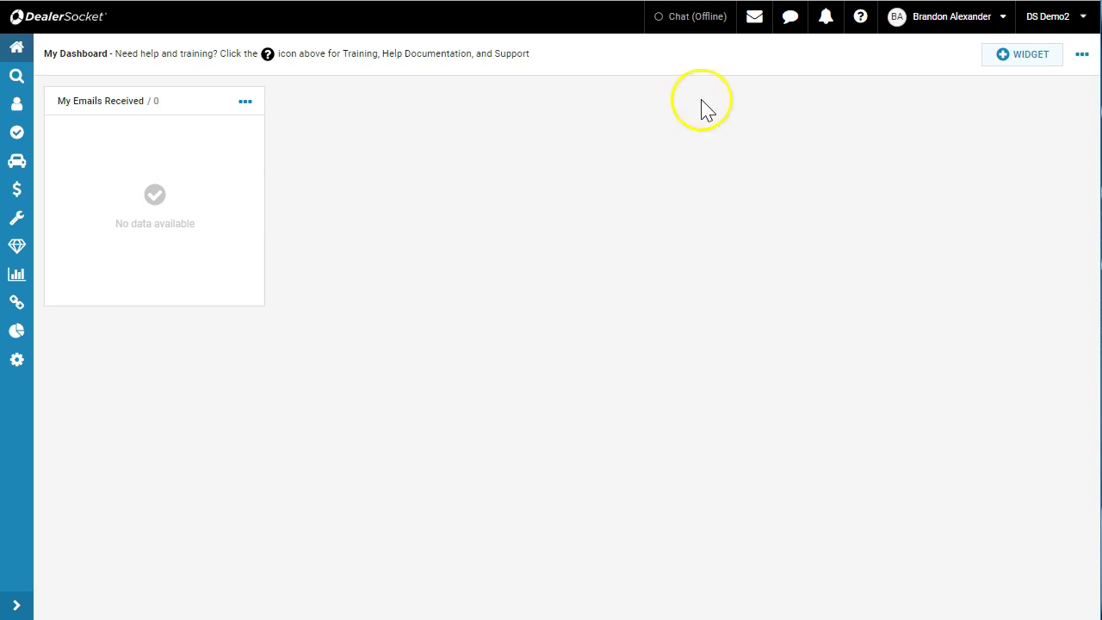
- Add a 2x2 Tasks widget with the default My To Do (Today & Older) filter
click(1023, 55)
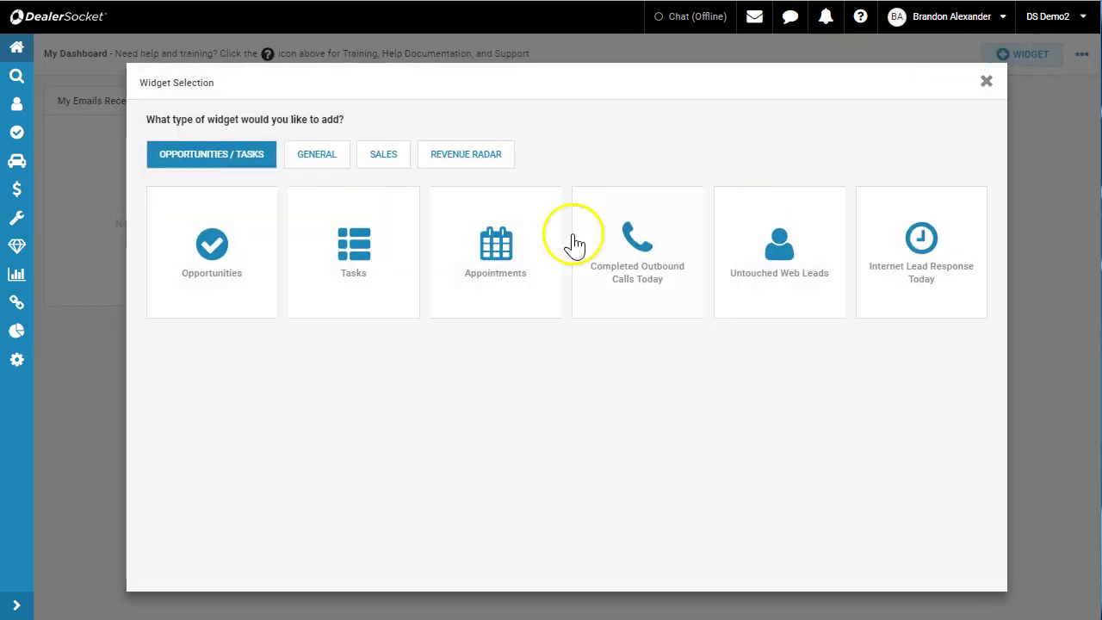
click(368, 268)
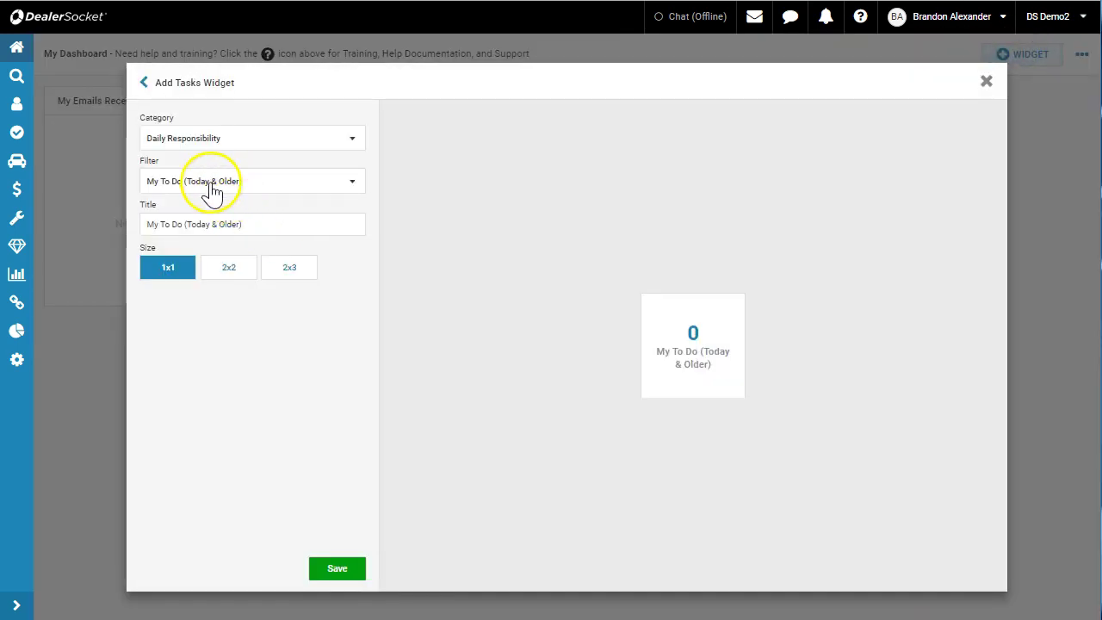
click(226, 270)
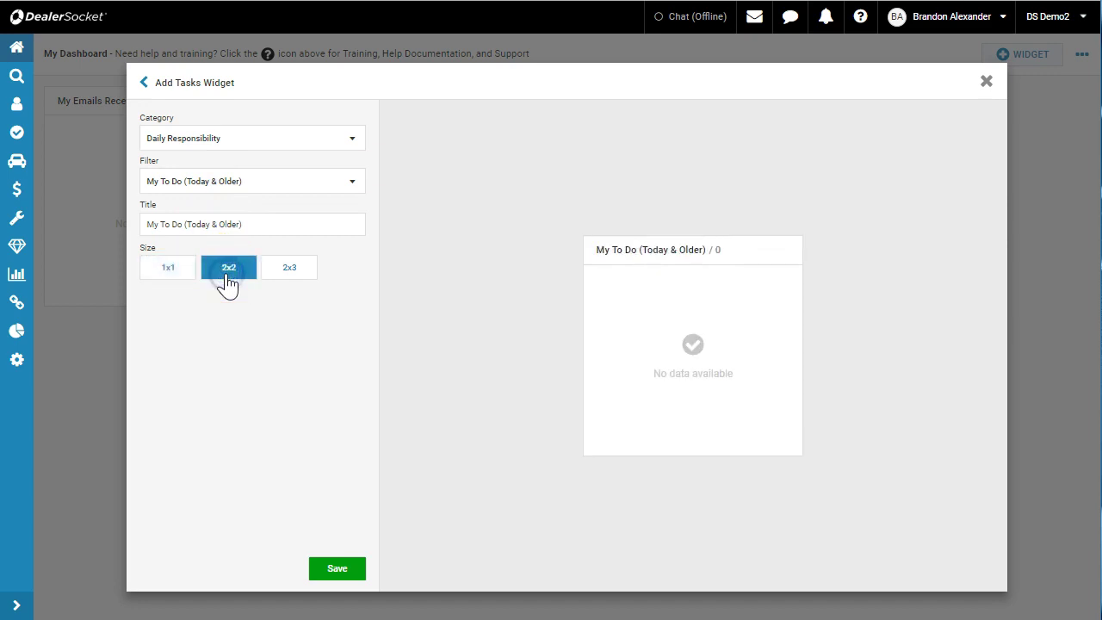
click(338, 569)
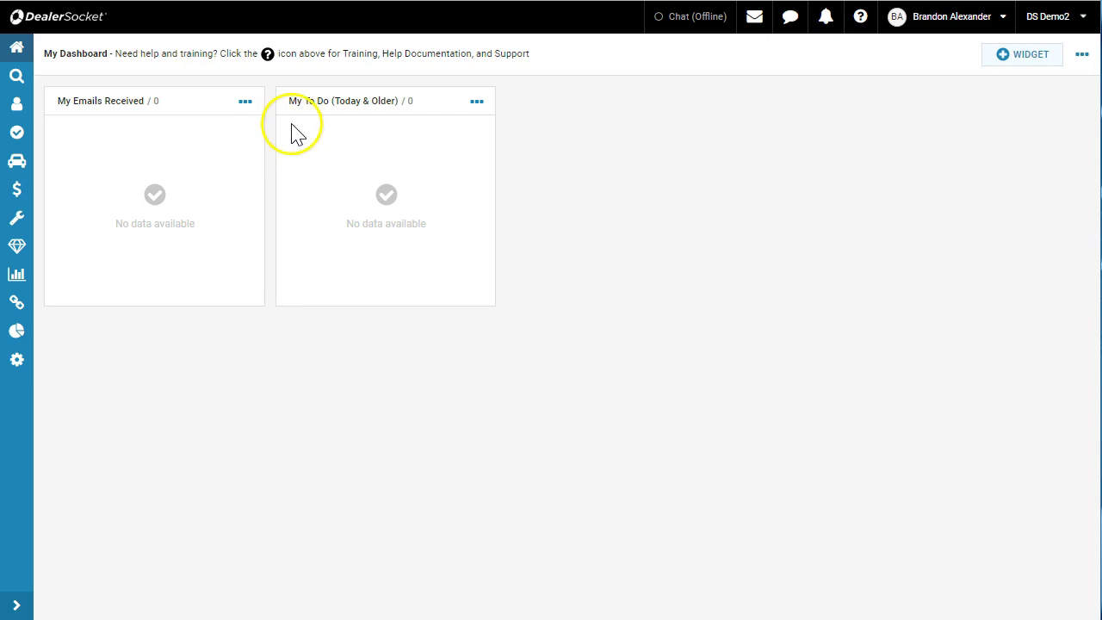
- Add a 2x2 Opportunities widget using the My Open Events filter
click(1038, 57)
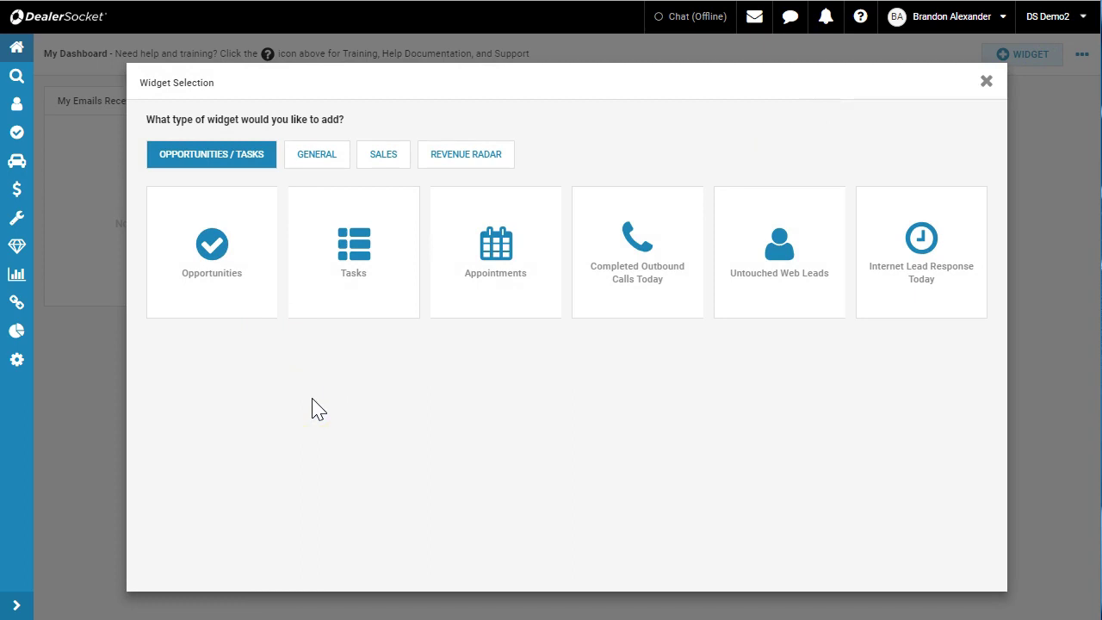
click(249, 293)
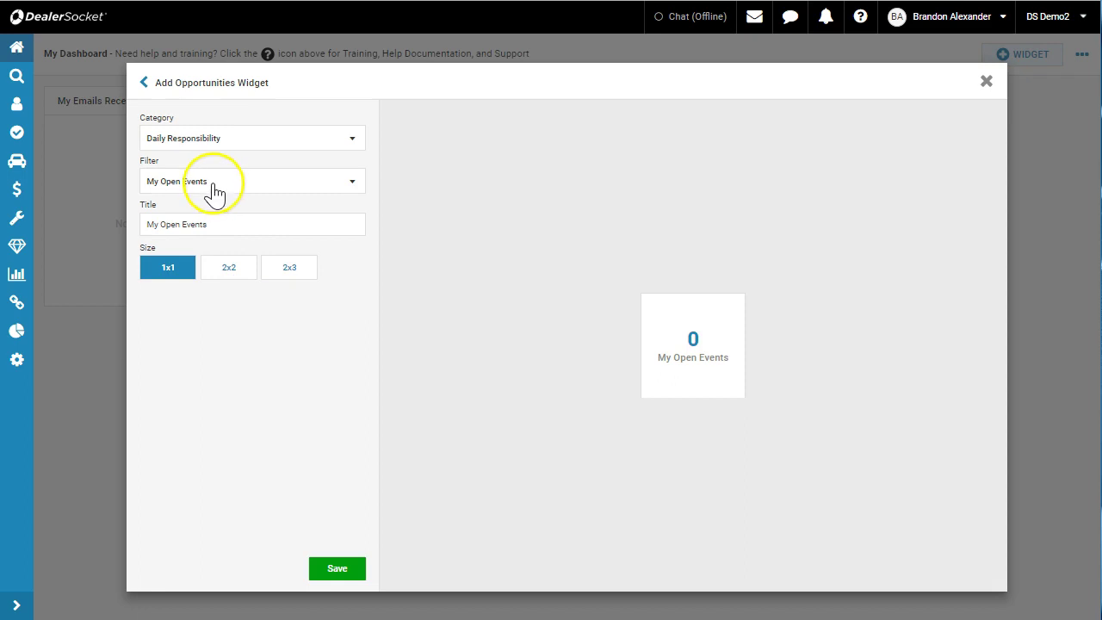
click(220, 268)
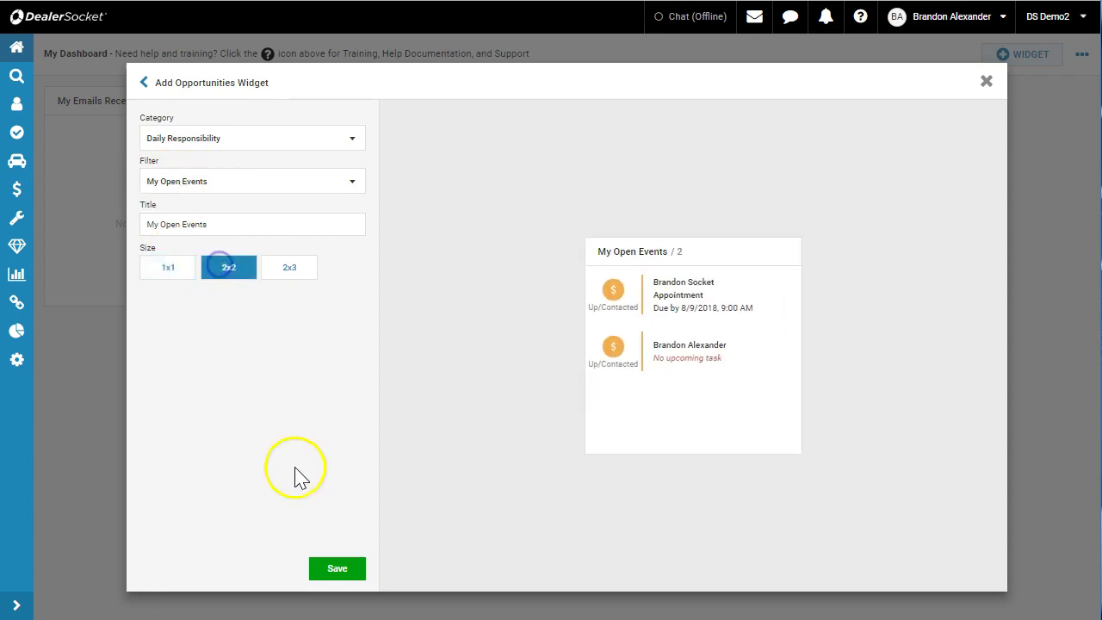
click(342, 578)
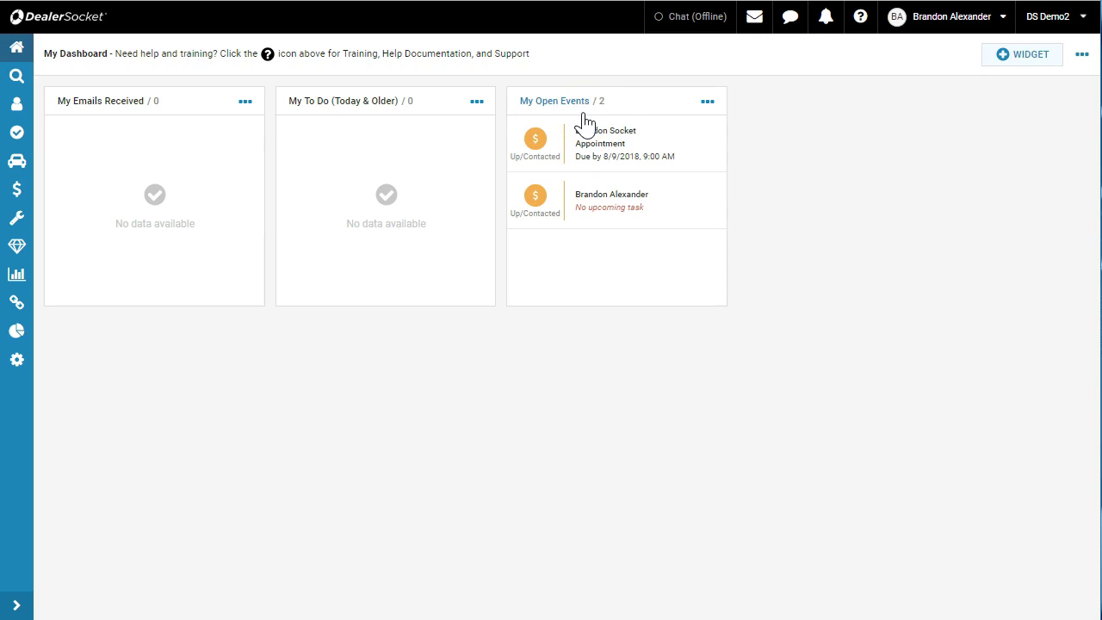
- Add a 2x2 Appointments widget showing My Open Appointments
click(1004, 57)
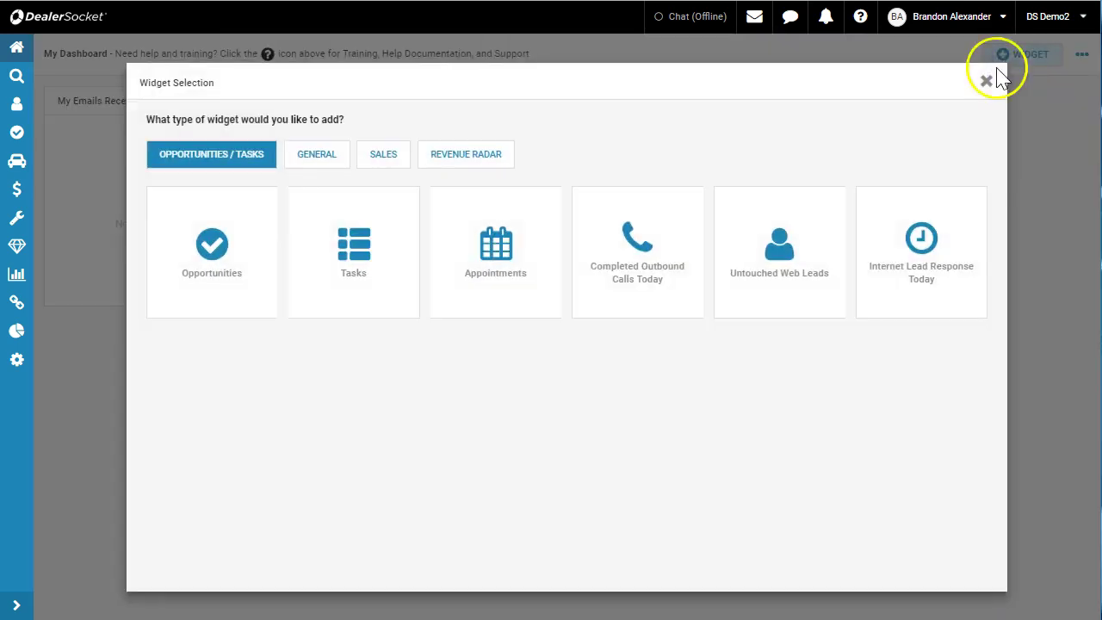
click(498, 254)
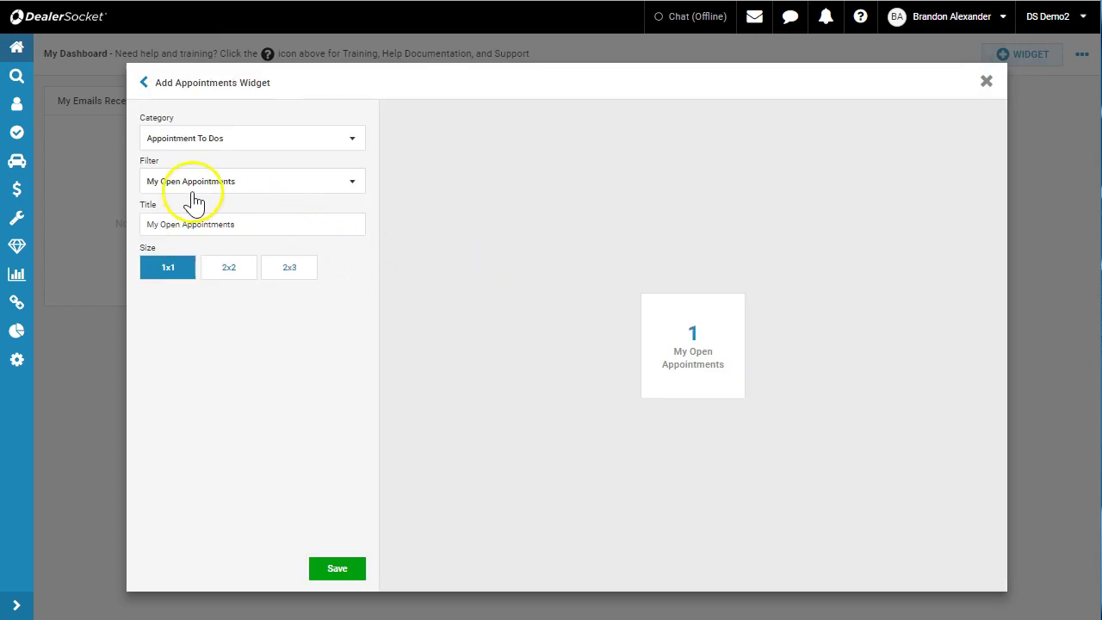
click(229, 271)
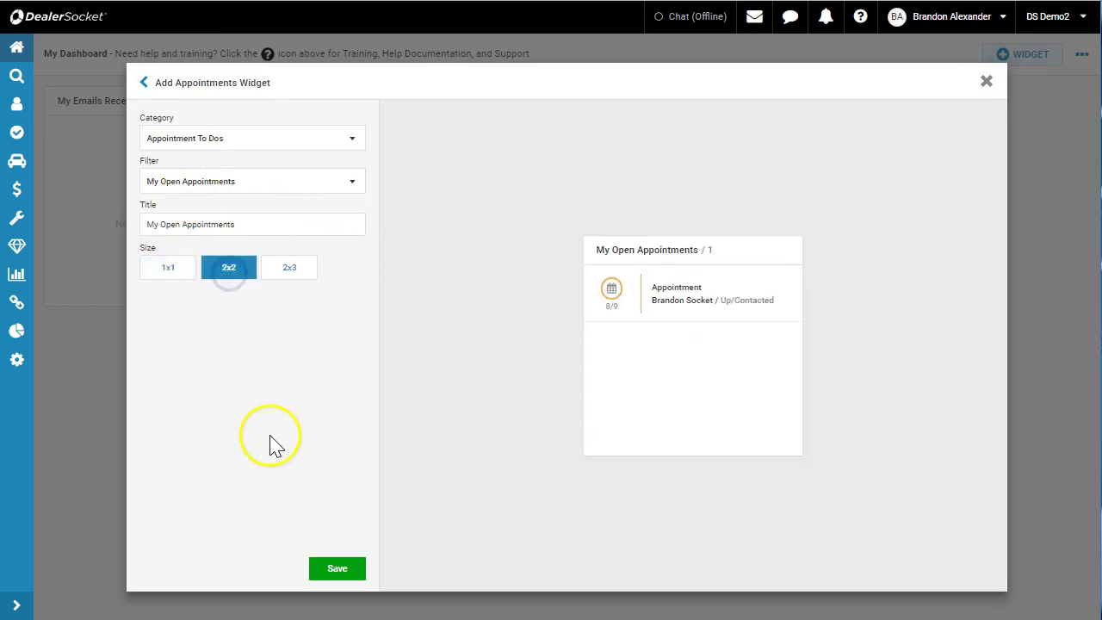
click(338, 570)
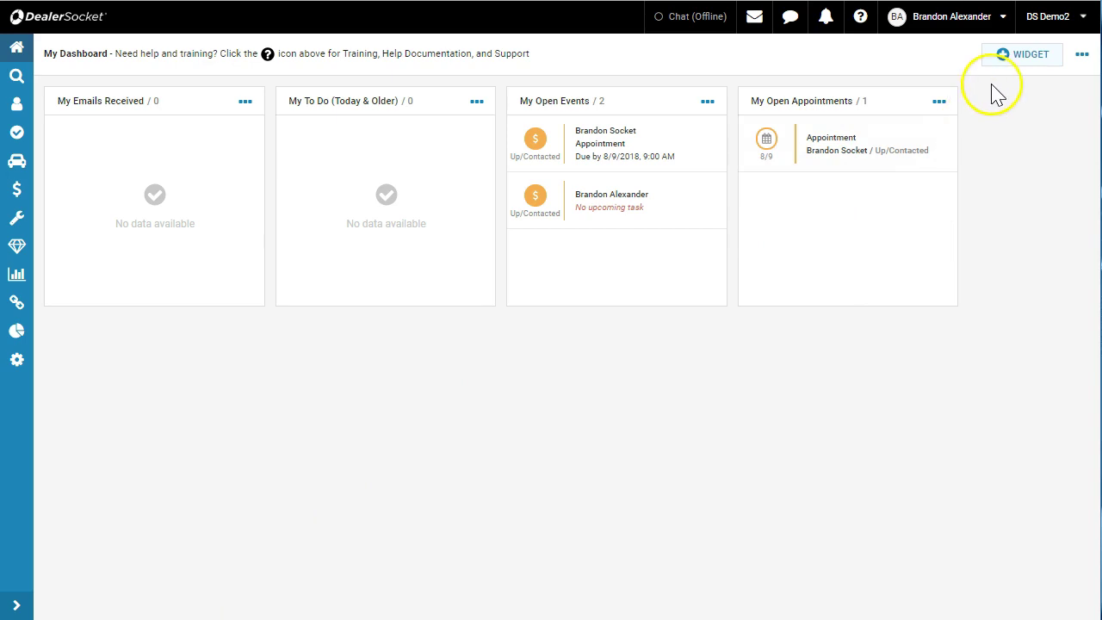
- Add the General Time widget to the dashboard
click(1004, 55)
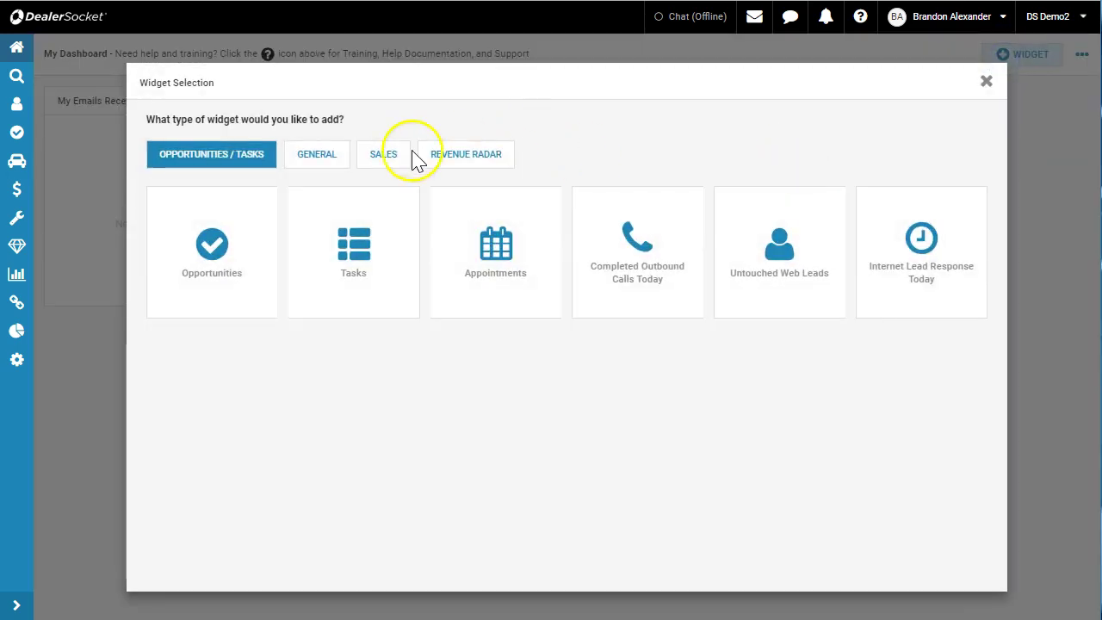
click(321, 161)
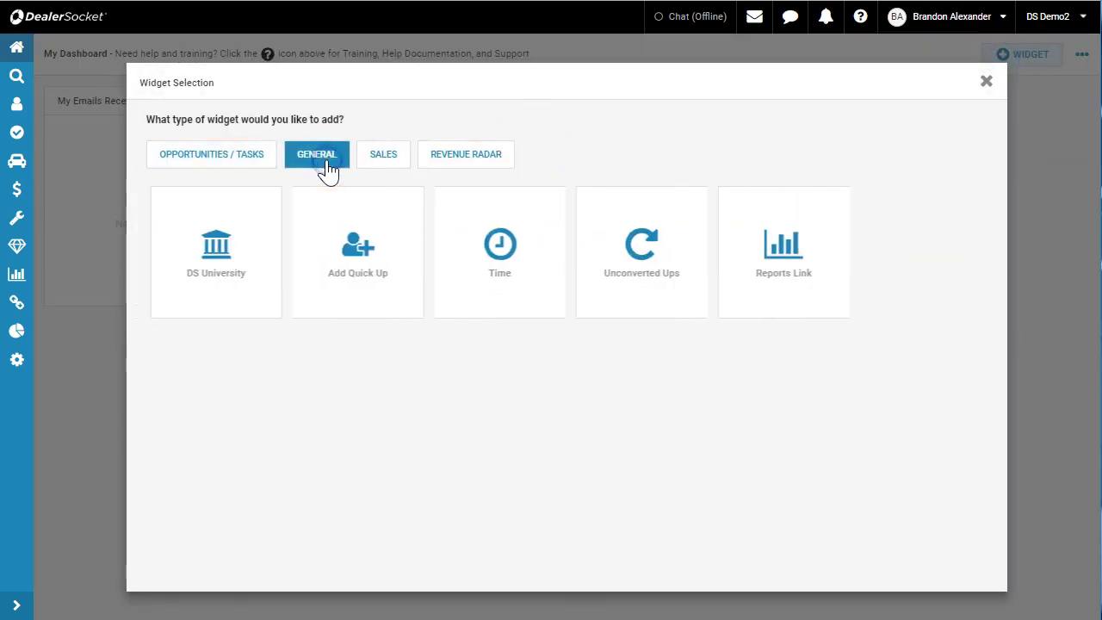
click(538, 247)
click(351, 572)
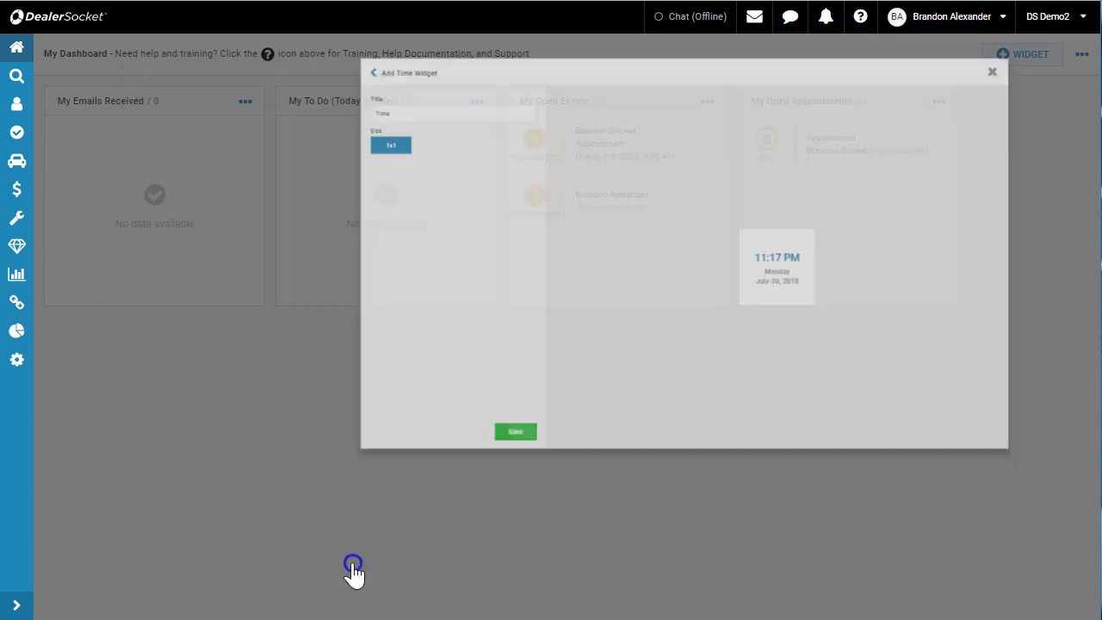
- Add the General Add Quick Up widget to the dashboard
click(1008, 55)
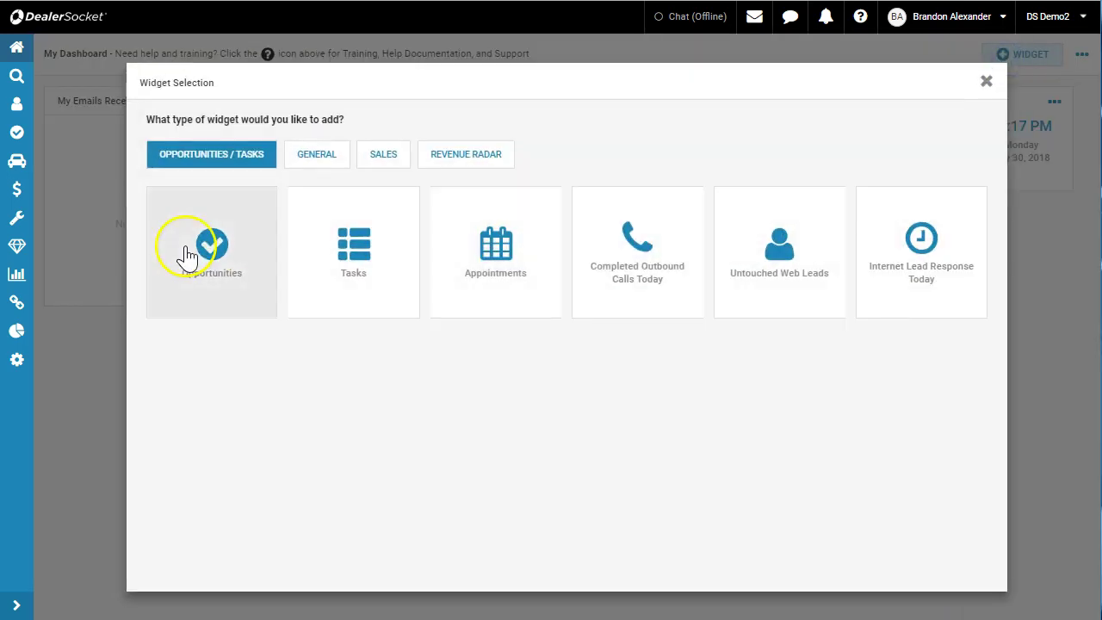
click(341, 155)
click(372, 269)
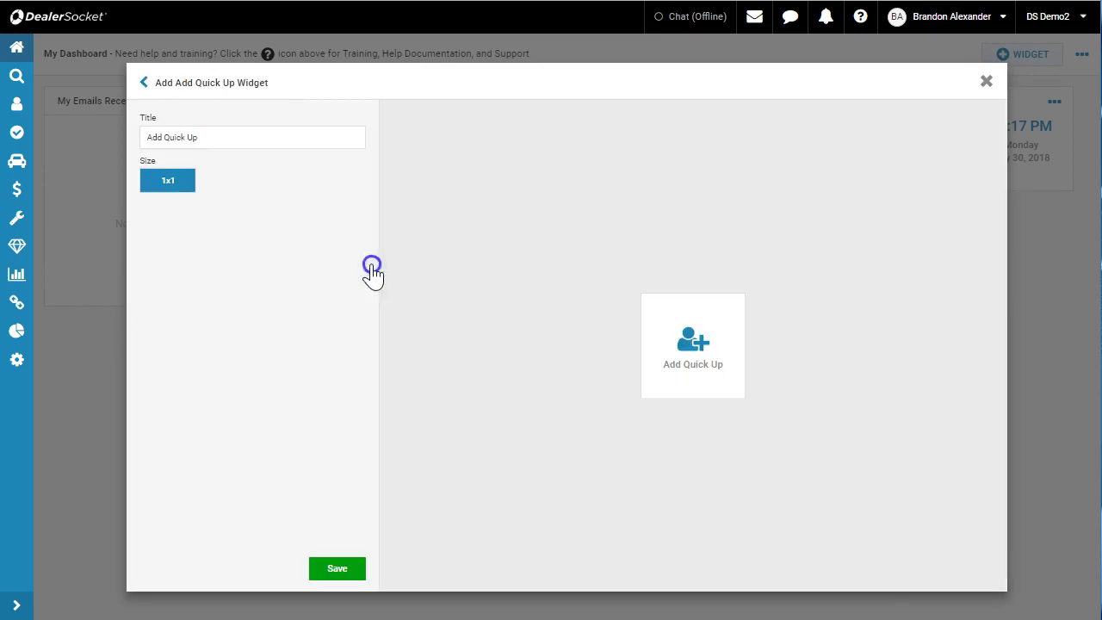
click(328, 567)
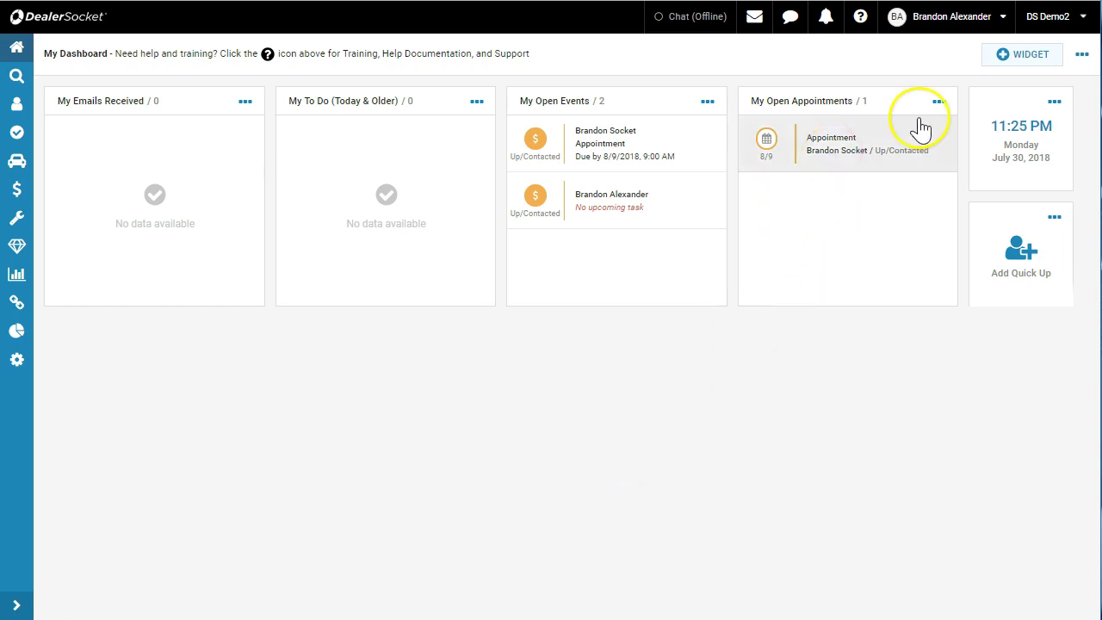
- Add a 4x2 Sales Today's Completed Tasks chart limited to the user's own tasks
click(1020, 55)
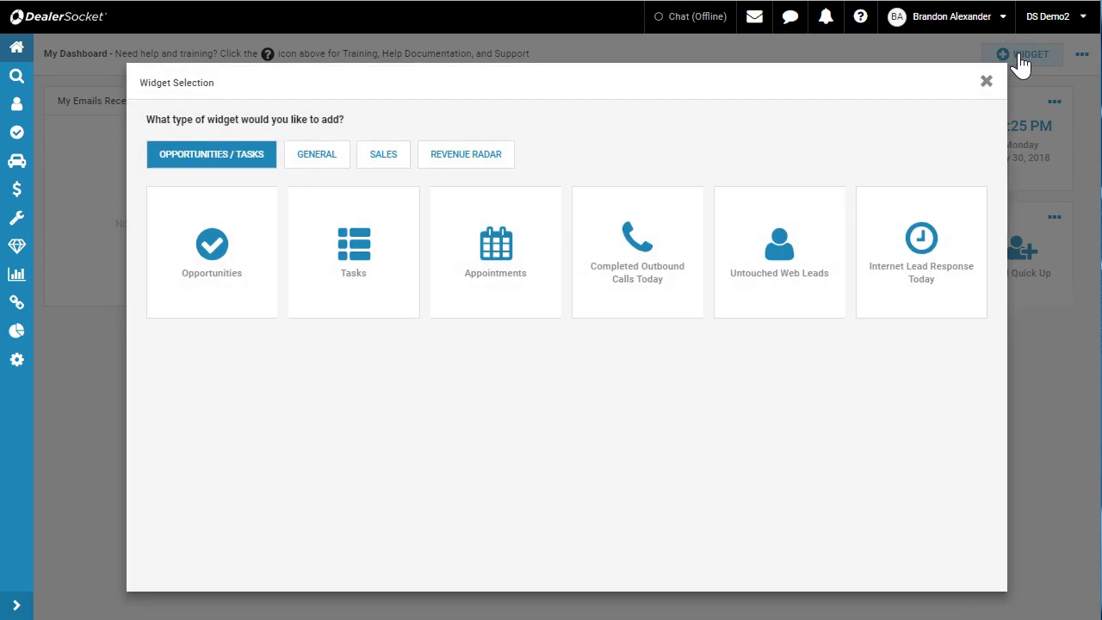
click(359, 164)
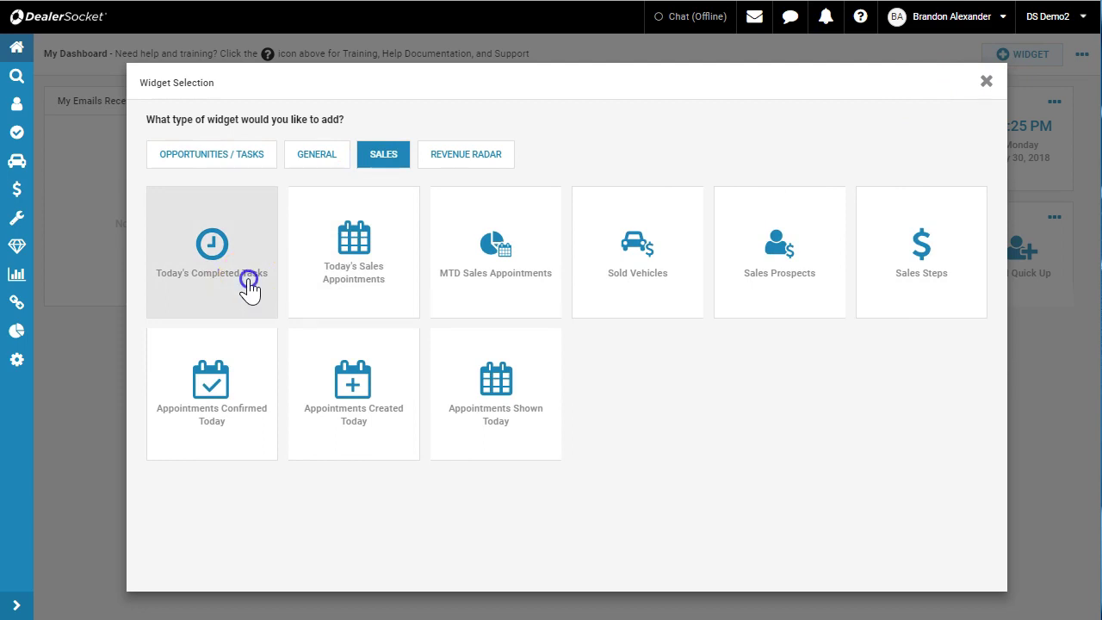
click(247, 286)
click(212, 139)
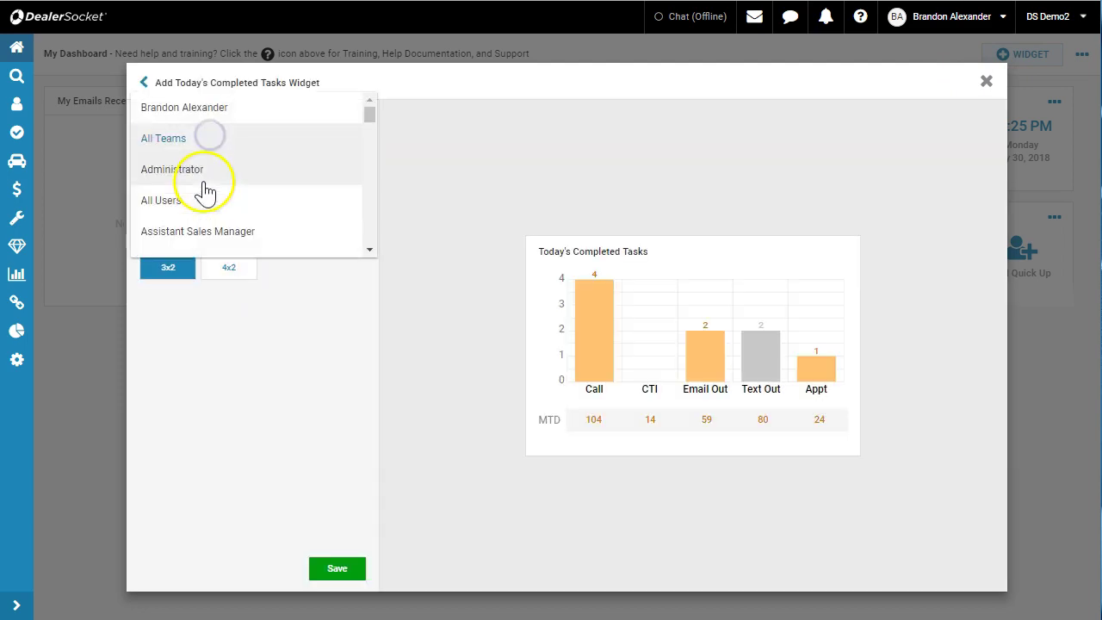
click(207, 111)
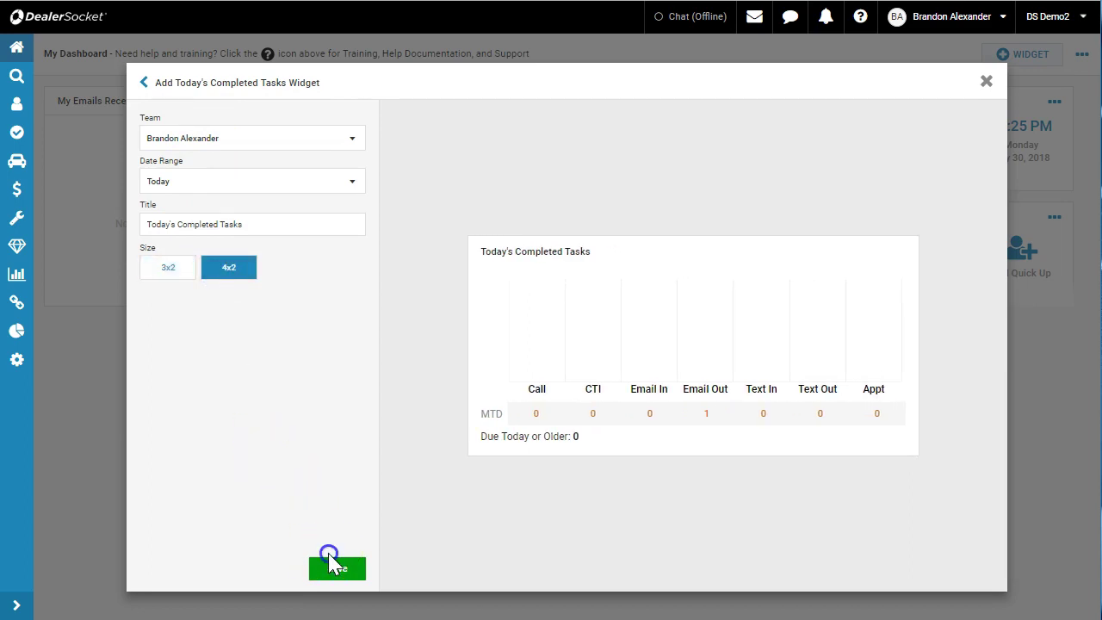
click(336, 567)
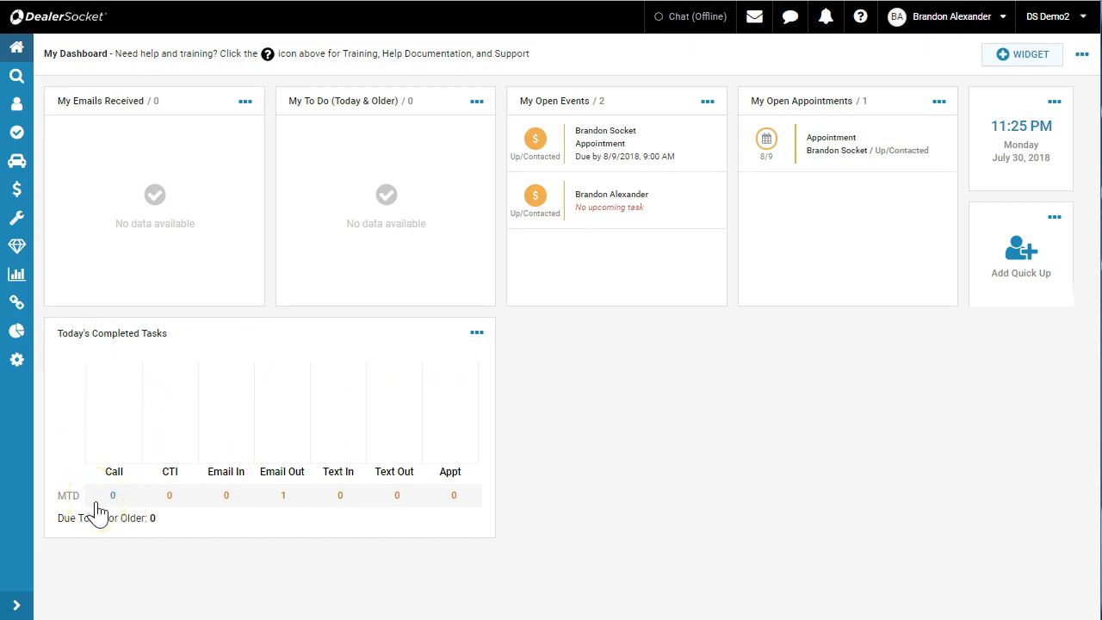
- Add a 1x1 Appointments count widget with the No Show MTD Appt filter
click(624, 500)
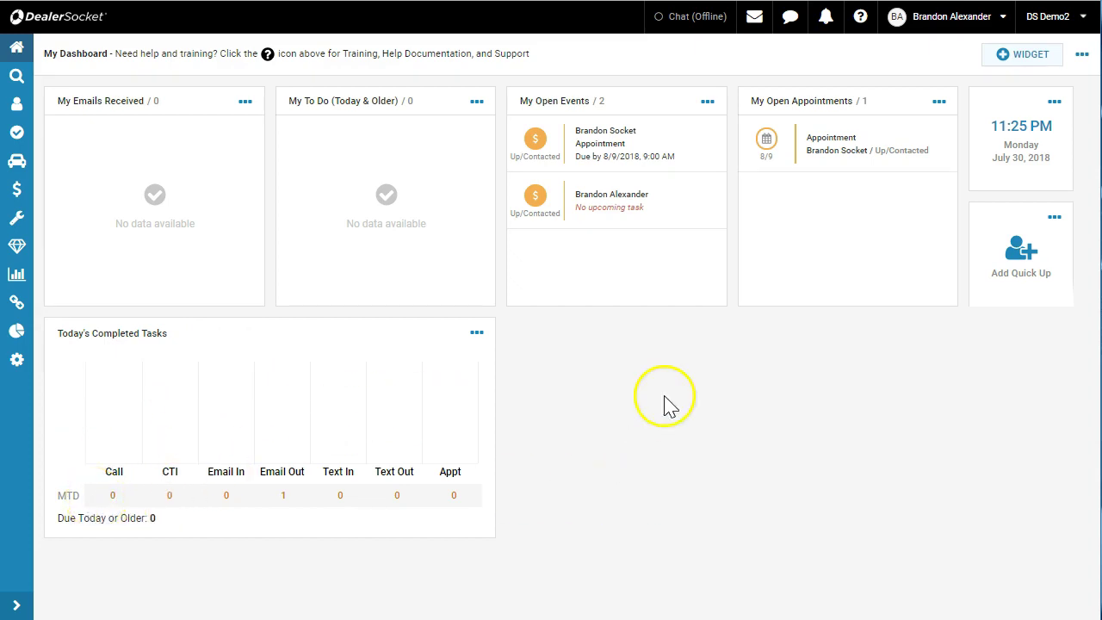
click(1016, 66)
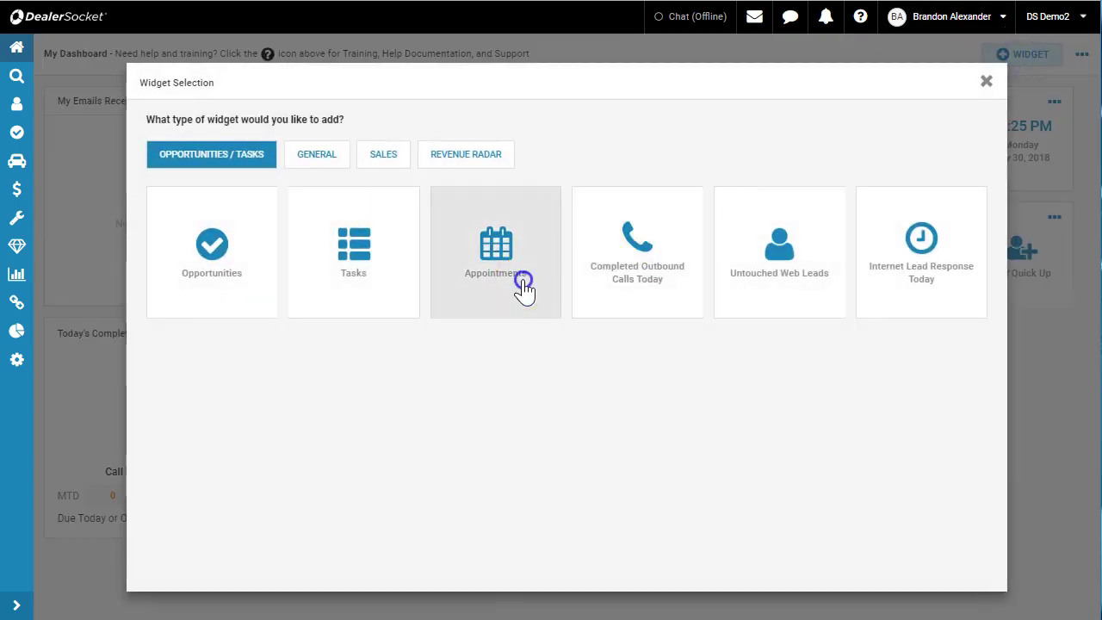
click(525, 288)
click(193, 182)
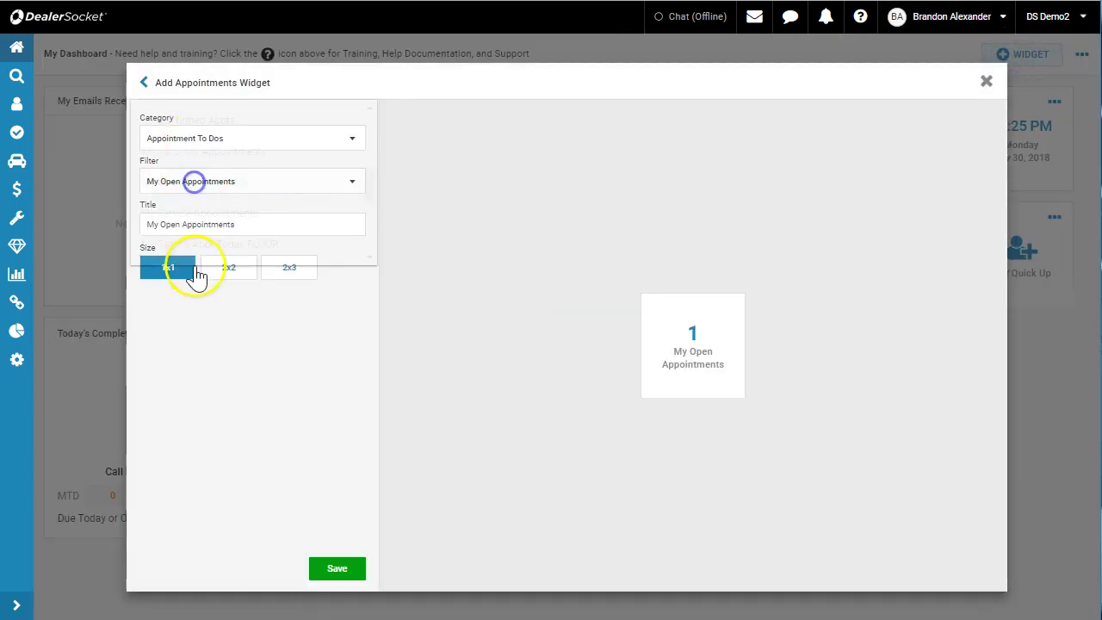
scroll(229, 202, up, 5)
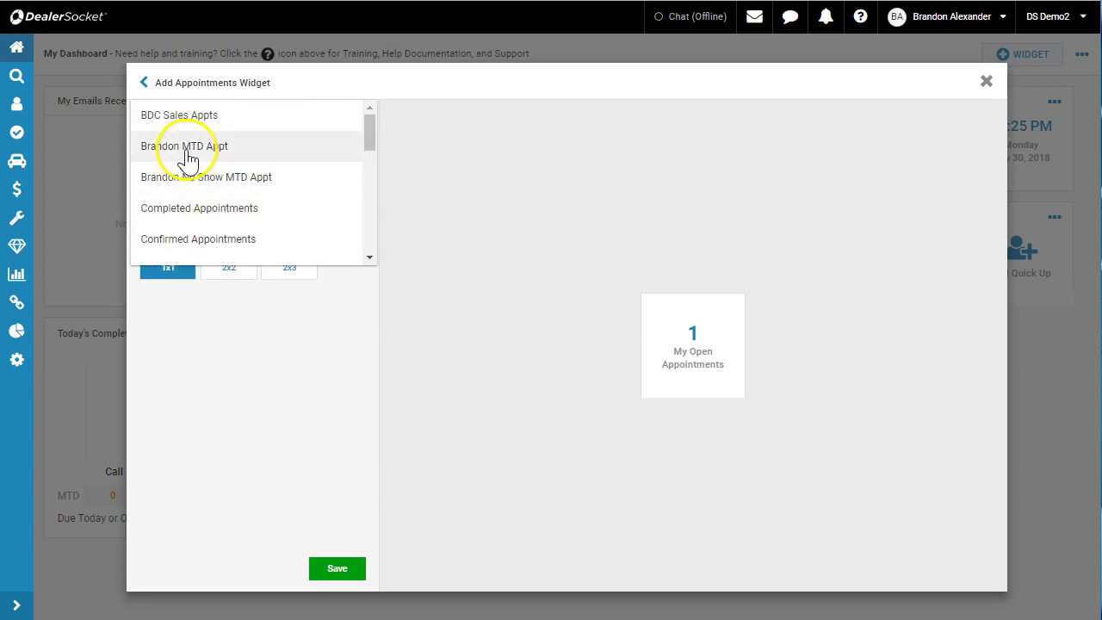
click(186, 179)
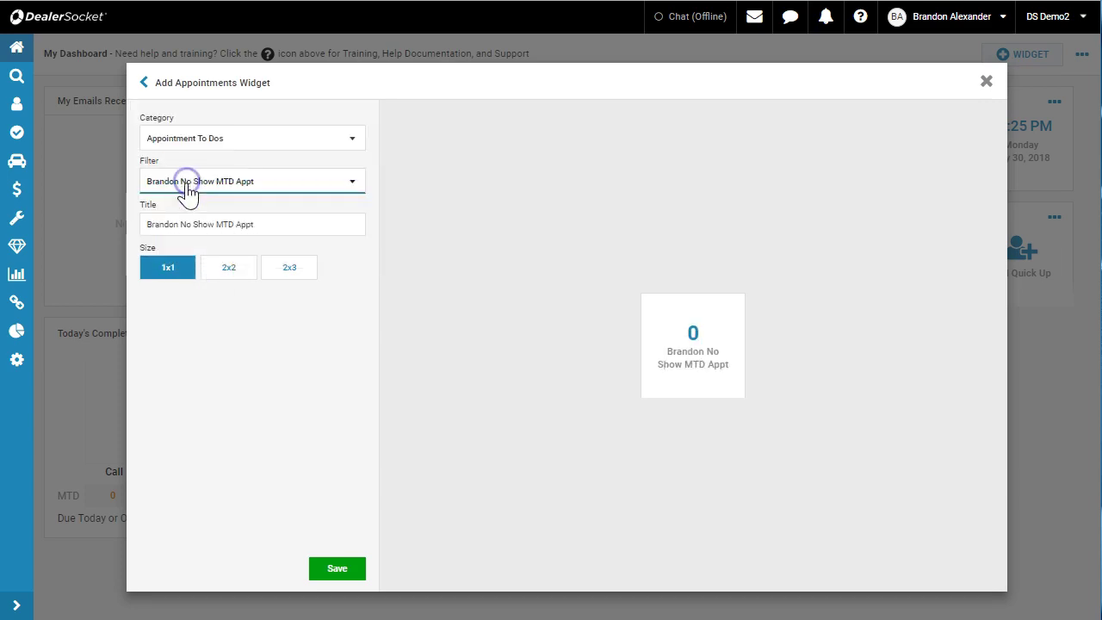
click(349, 577)
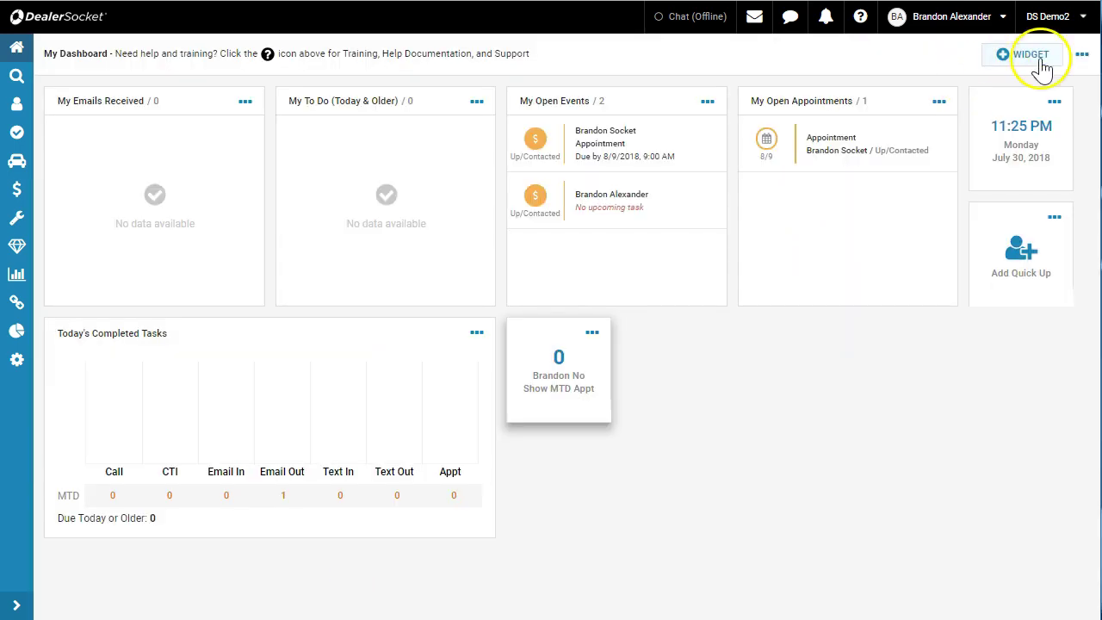
- Add a second 1x1 Appointments count widget with the MTD Appt filter
click(1040, 61)
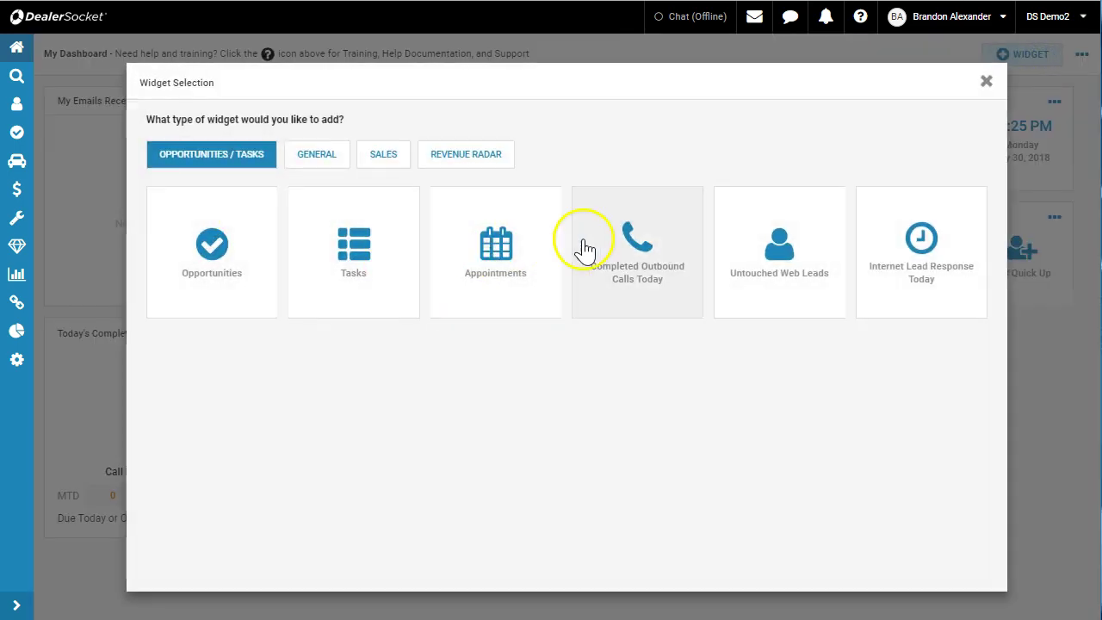
click(585, 249)
click(140, 80)
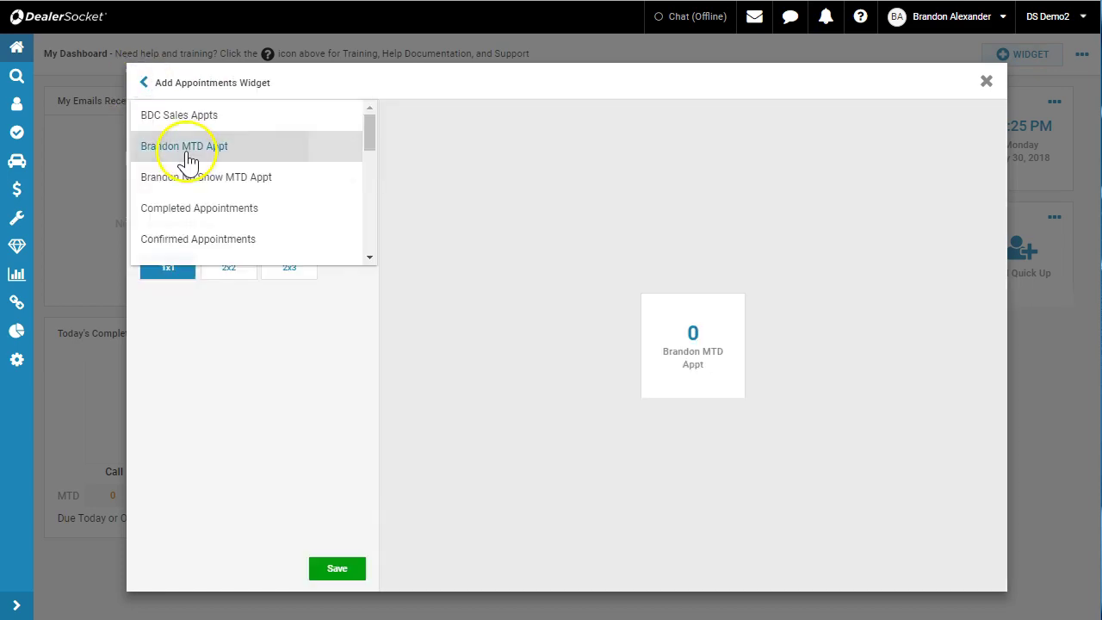
click(183, 152)
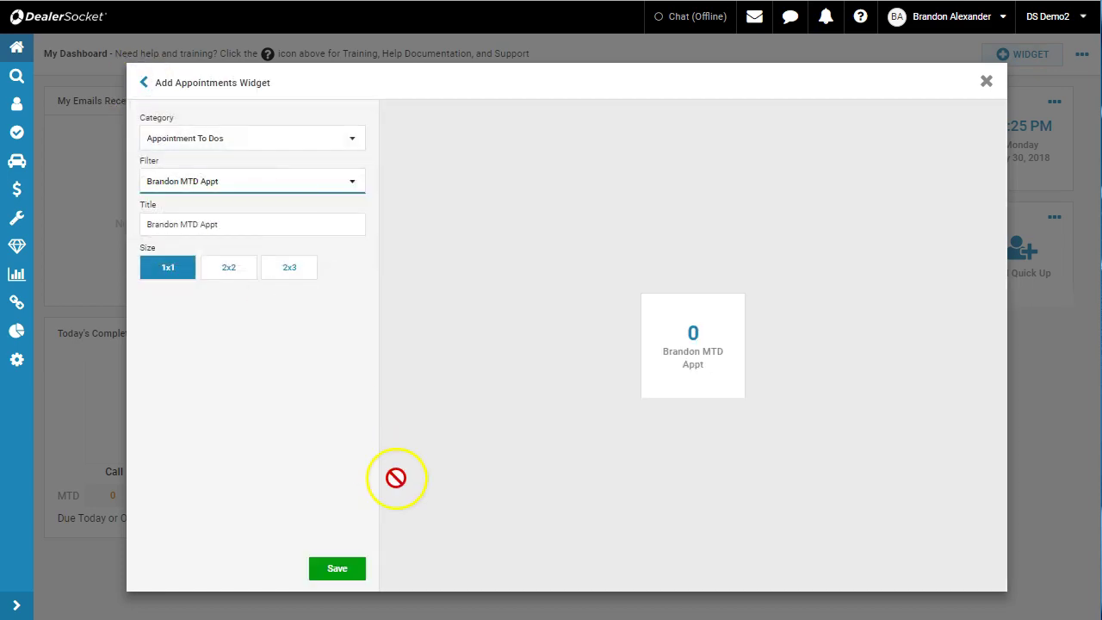
click(356, 571)
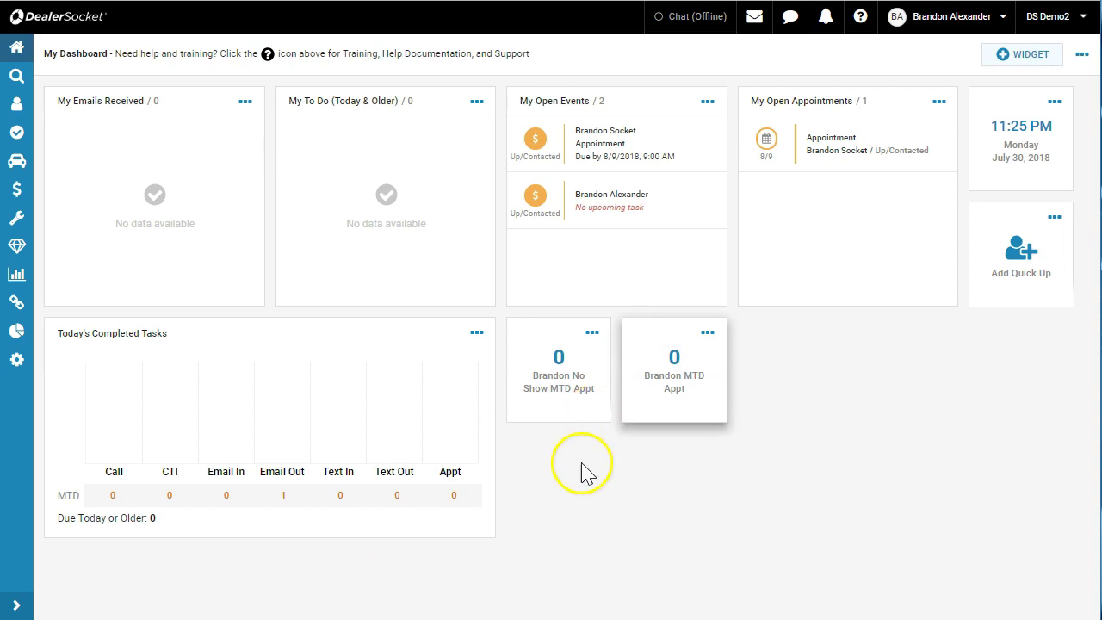